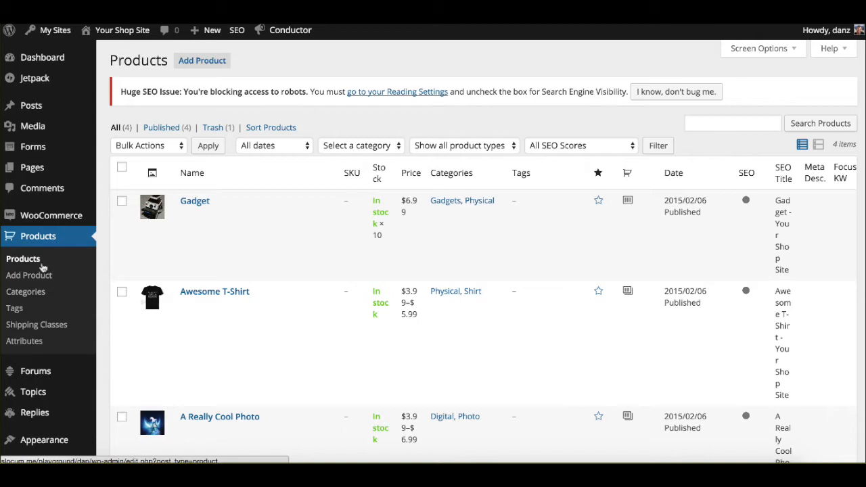
Open the Awesome T-Shirt product from the products list for editing
scroll(278, 254, down, 3)
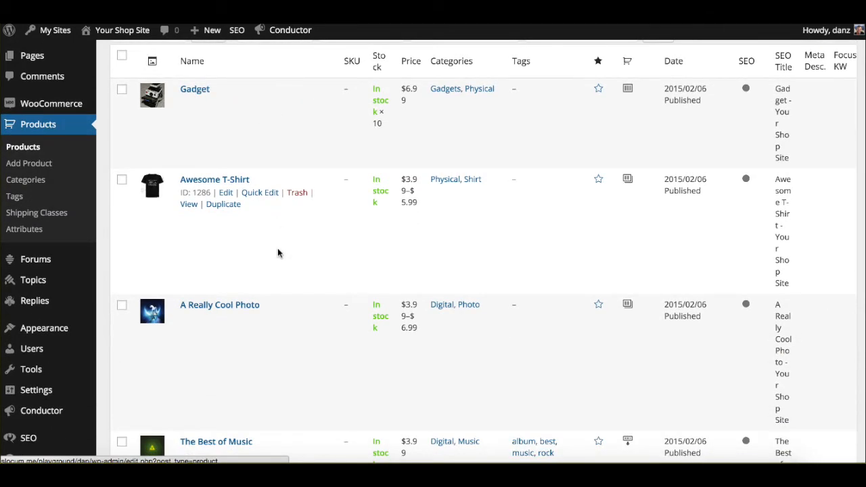
scroll(271, 252, up, 2)
click(236, 251)
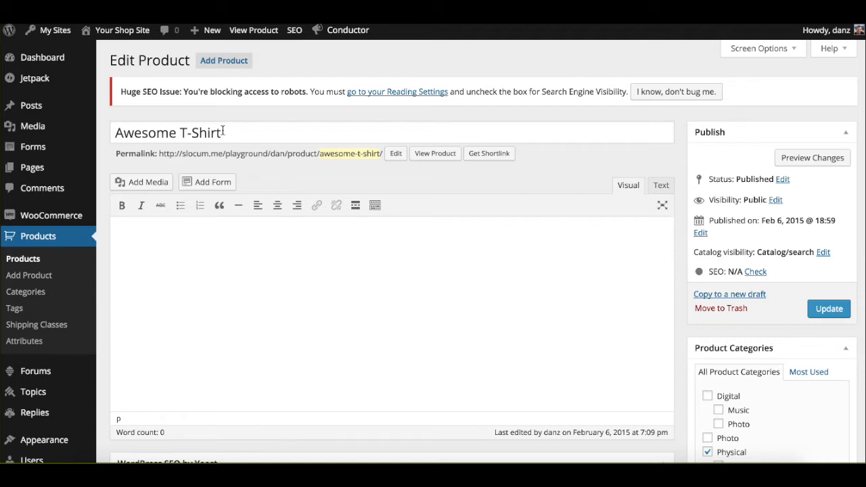
Examine the product's title, main description, short description and featured image
click(230, 133)
click(172, 242)
scroll(294, 316, down, 15)
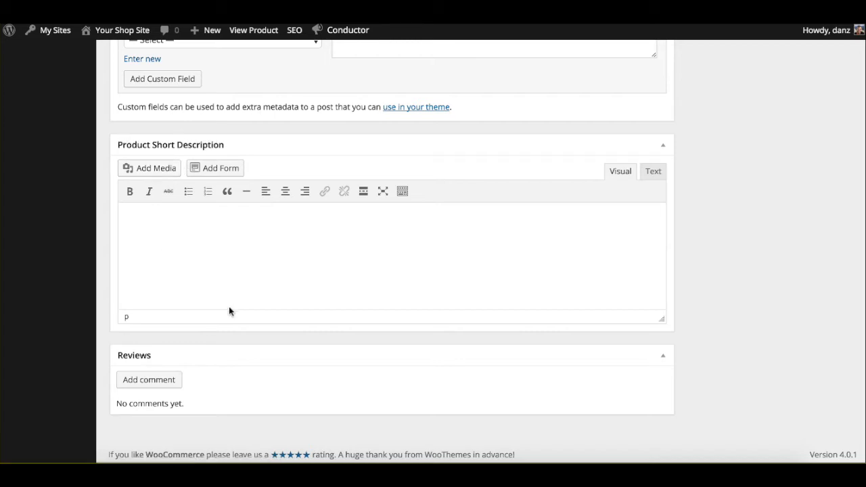
click(155, 228)
scroll(445, 214, up, 9)
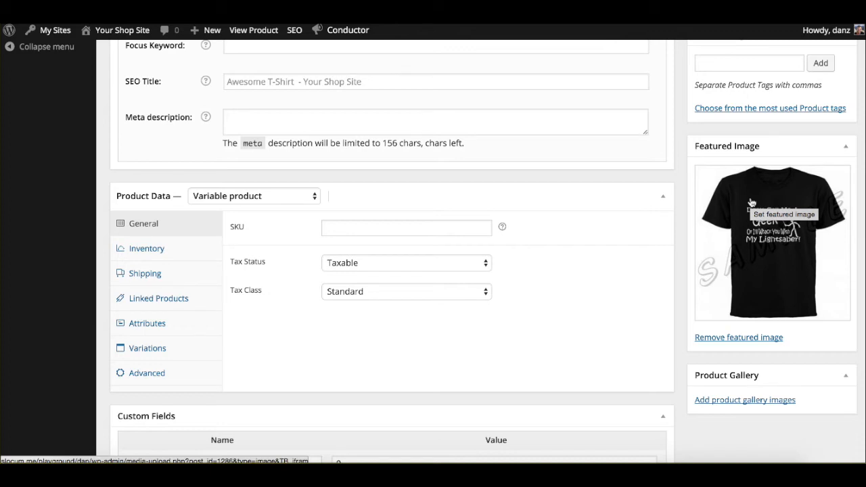
Add a new product category named t-shirt under the parent category Physical
scroll(751, 204, up, 6)
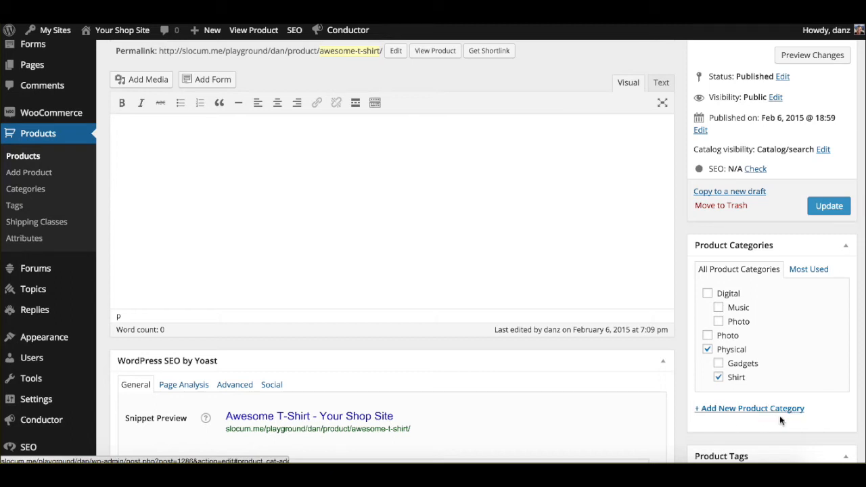
click(725, 411)
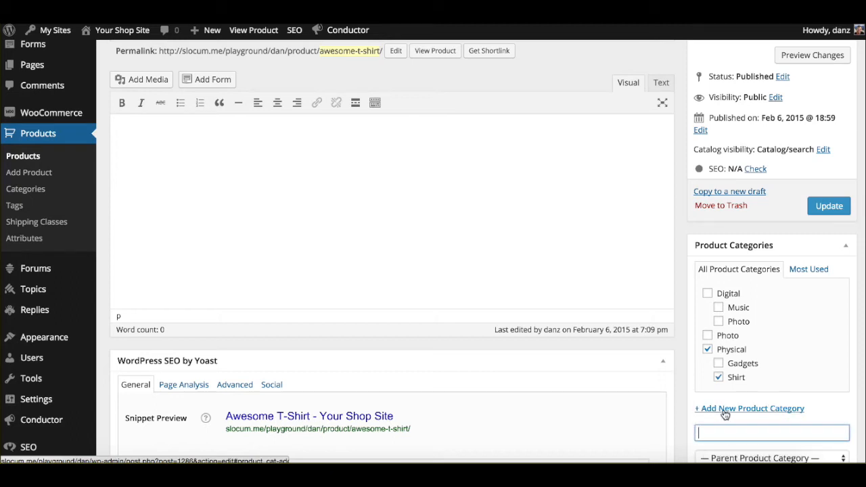
text(tshirt)
key(Left)
key(Left)
key(Left)
key(Left)
key(Left)
text(-)
scroll(721, 290, down, 2)
click(729, 376)
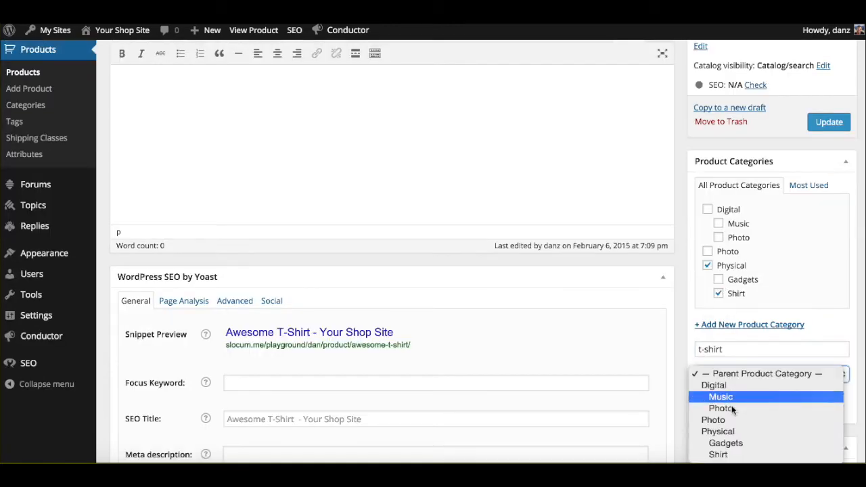
click(718, 432)
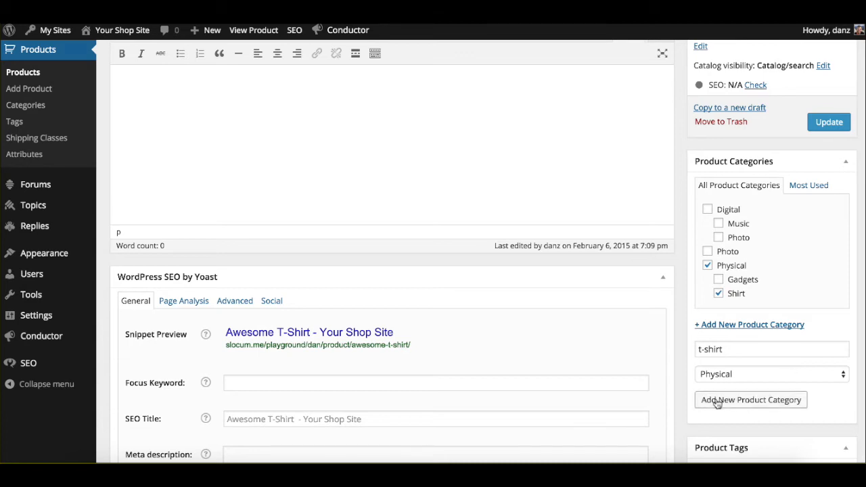
click(749, 401)
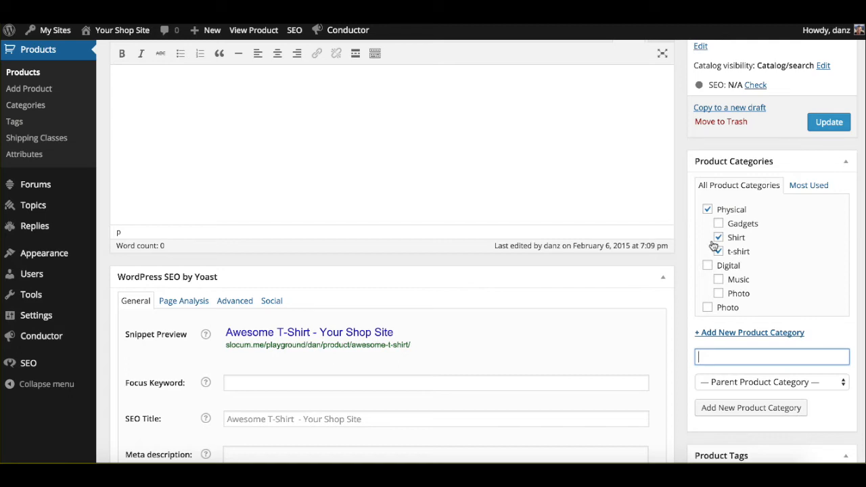
Check the available product types in the product data and keep Variable product selected
scroll(711, 252, down, 5)
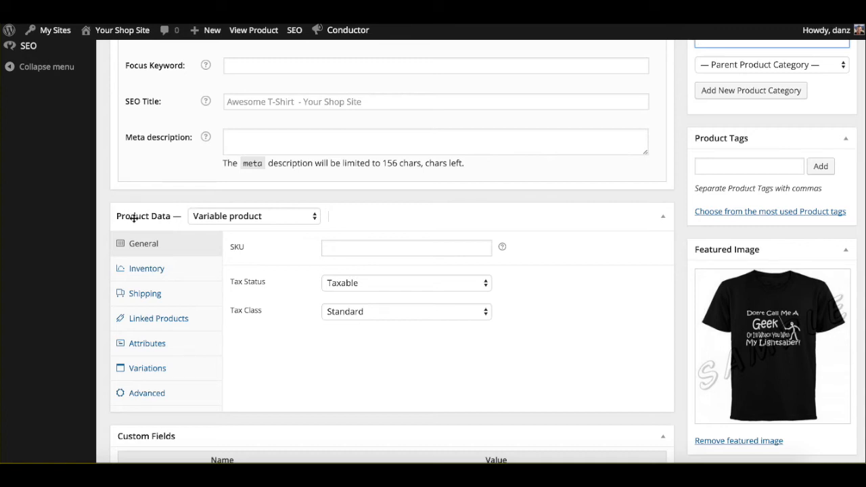
click(272, 216)
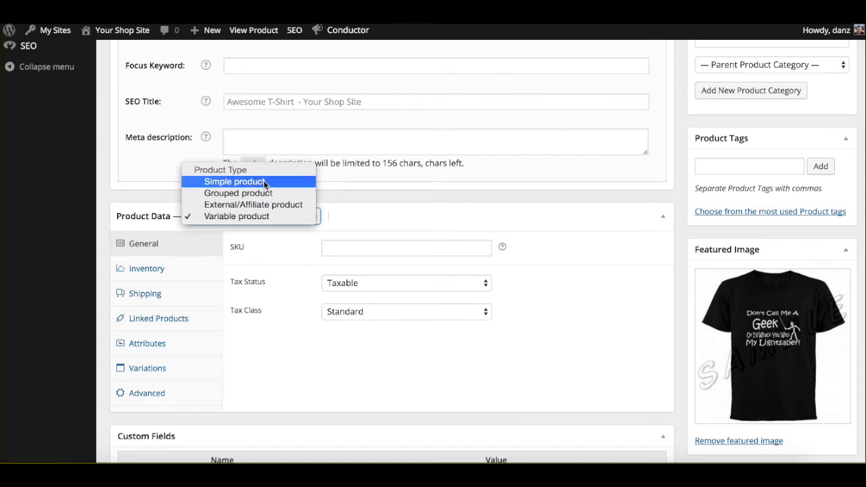
click(285, 216)
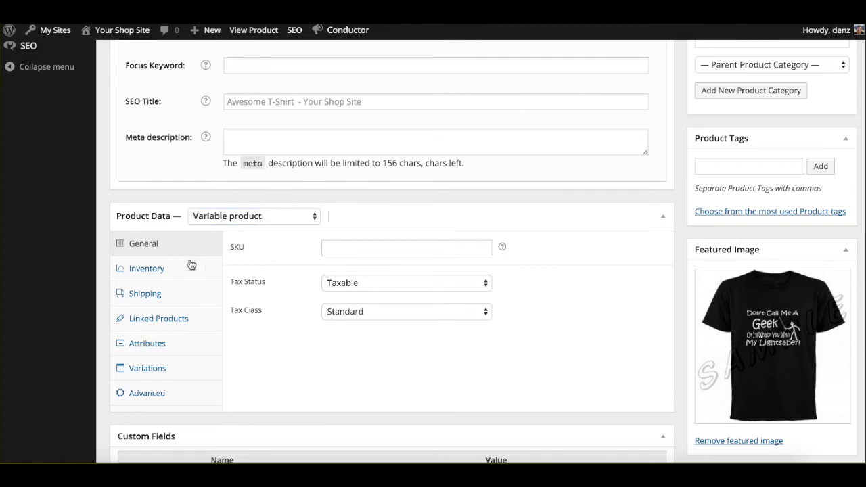
Examine the product's Shirt Size attribute, its values and variation options, and the other attributes available to add
click(160, 350)
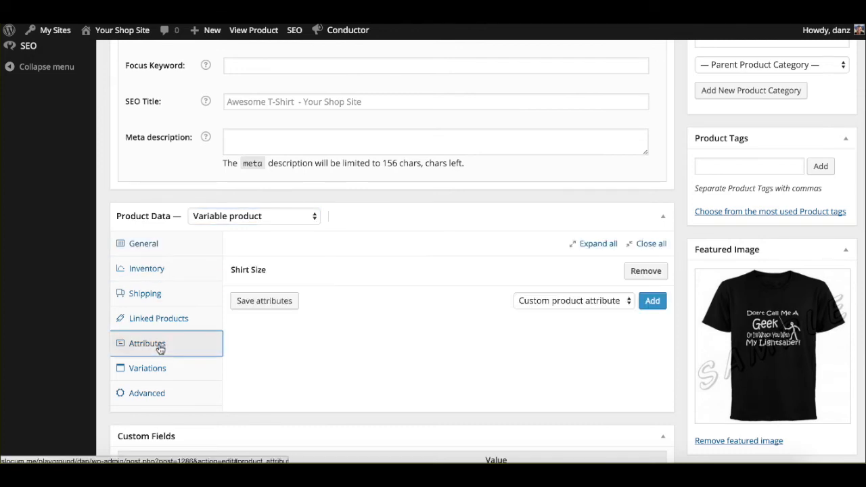
click(569, 301)
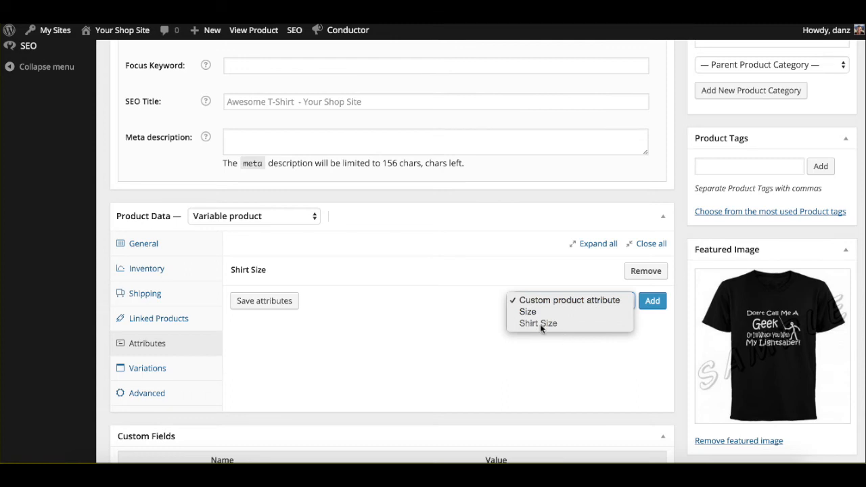
click(490, 337)
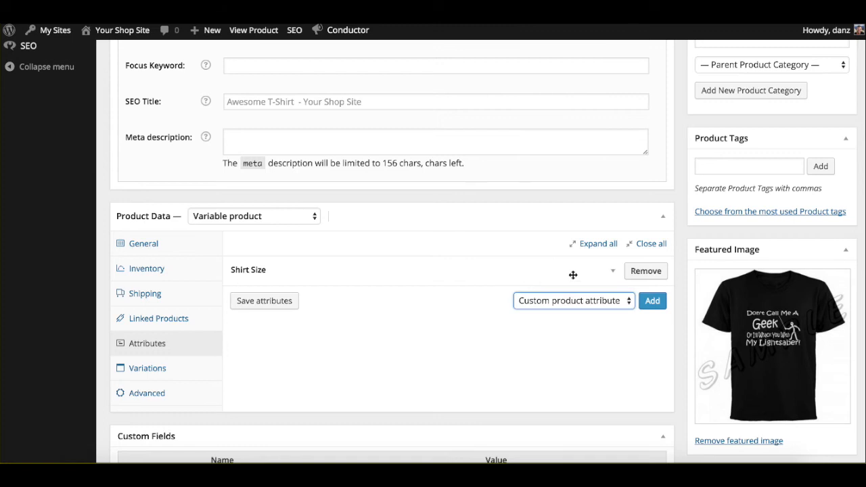
click(608, 276)
scroll(440, 248, down, 1)
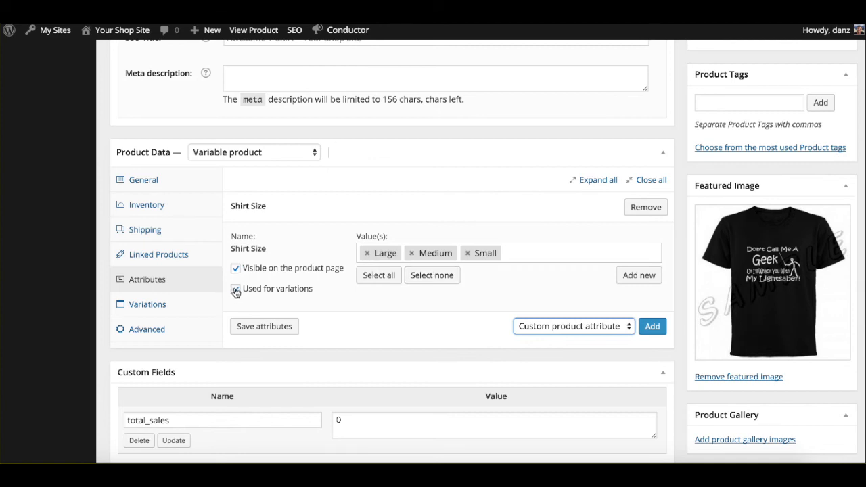
click(552, 327)
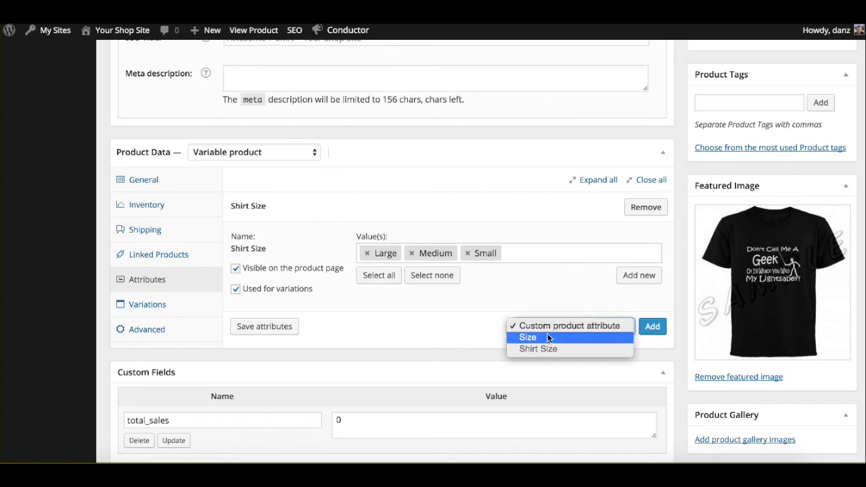
click(452, 321)
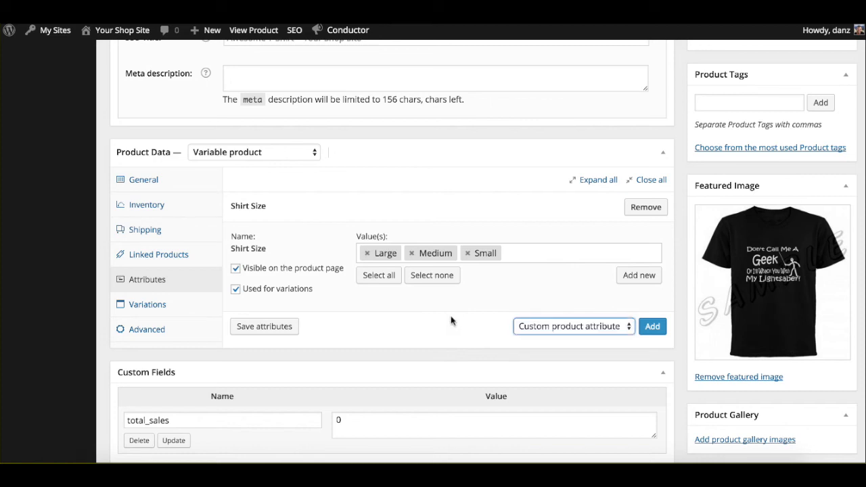
Add the Size attribute to the product, and remove it again
click(538, 328)
click(543, 336)
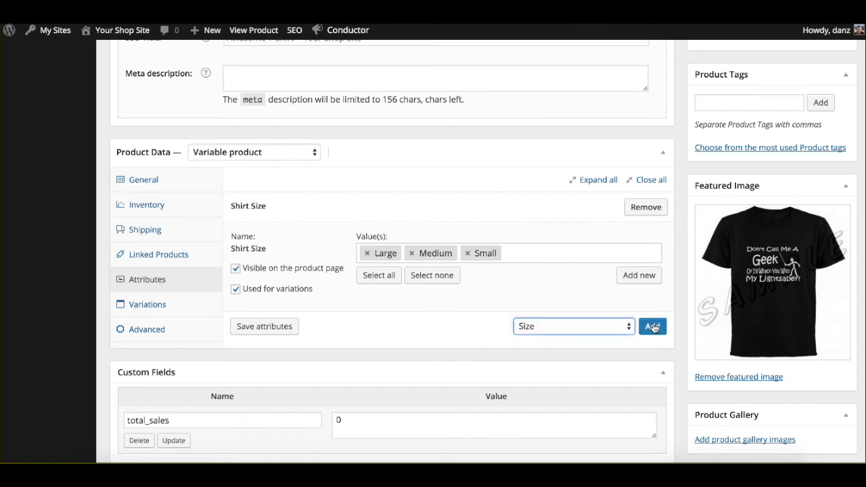
click(652, 326)
scroll(281, 313, down, 1)
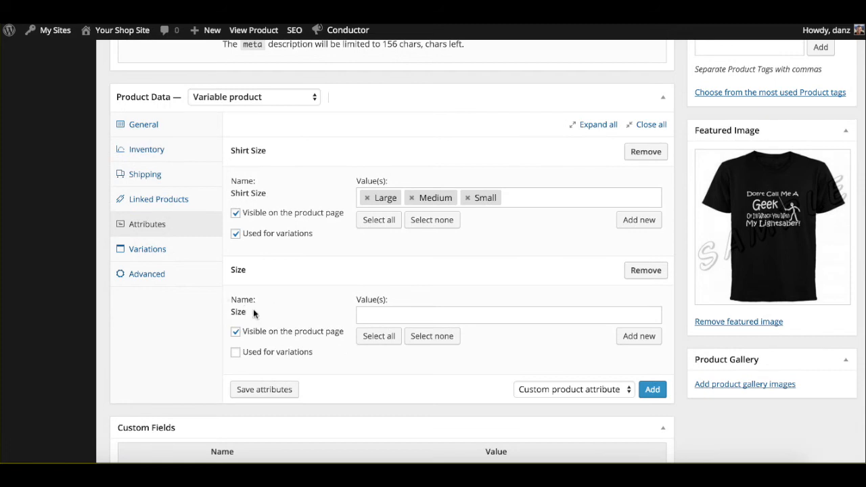
click(643, 271)
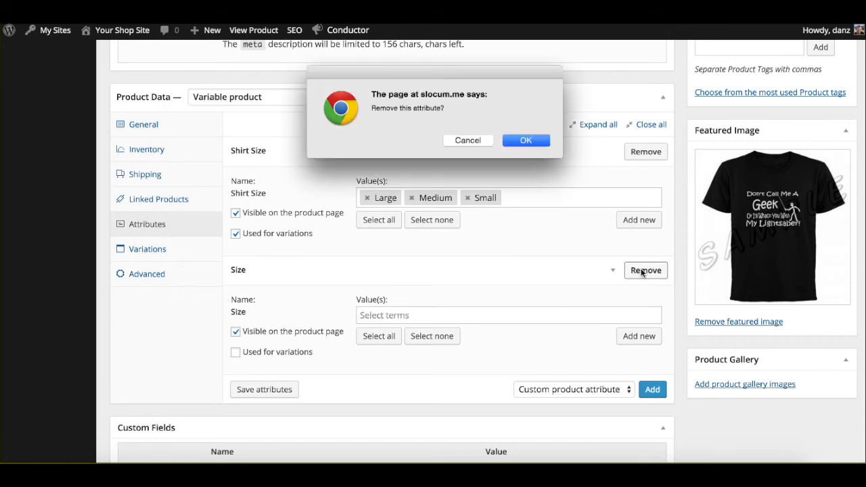
click(528, 144)
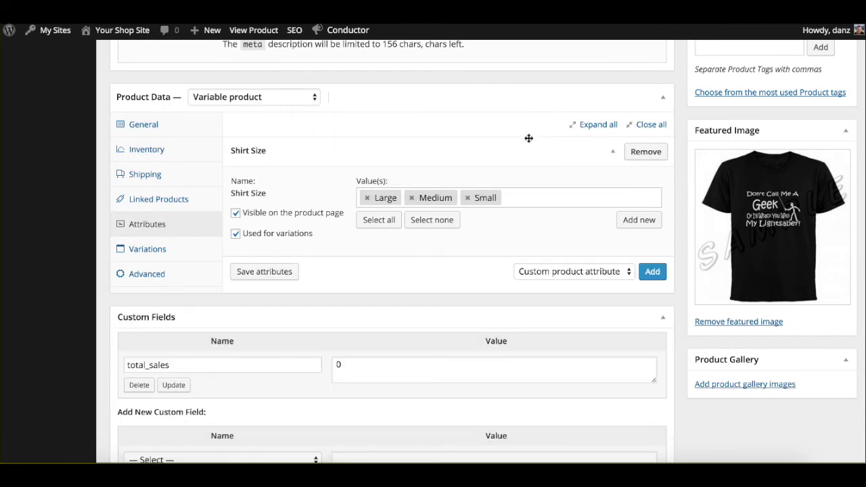
Show the product's variations and expand the settings of the Small variation
click(187, 253)
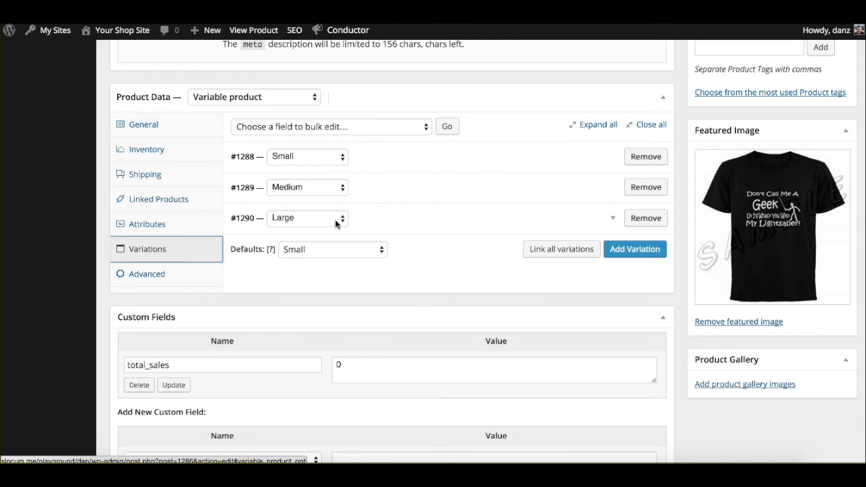
click(605, 165)
scroll(604, 136, down, 1)
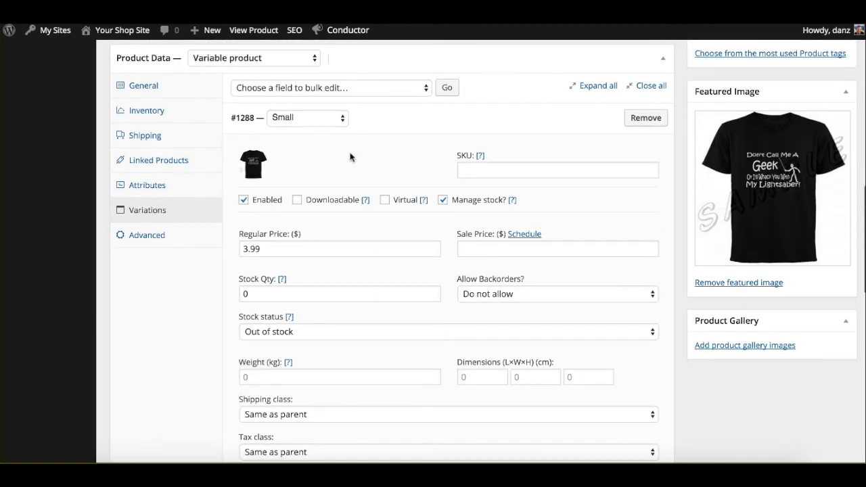
click(606, 121)
click(605, 122)
Keep stock management enabled for the Small variation, set its stock quantity to 10 and keep backorders at Do not allow
click(444, 201)
click(444, 201)
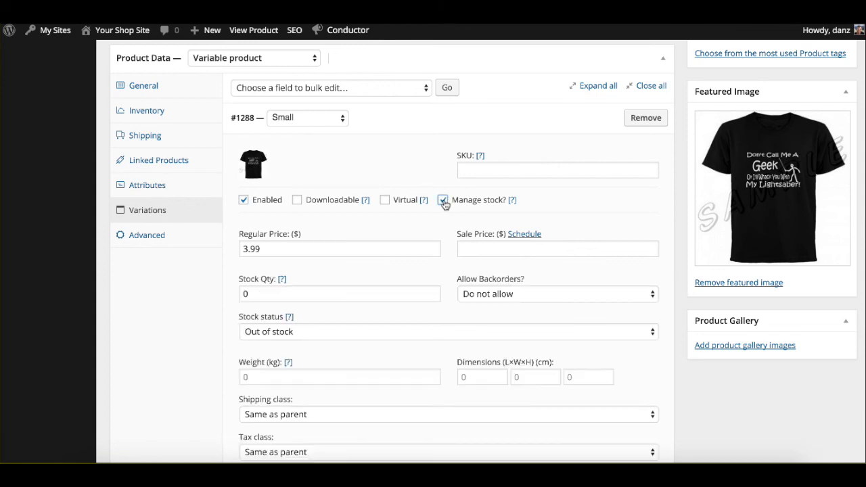
double_click(258, 296)
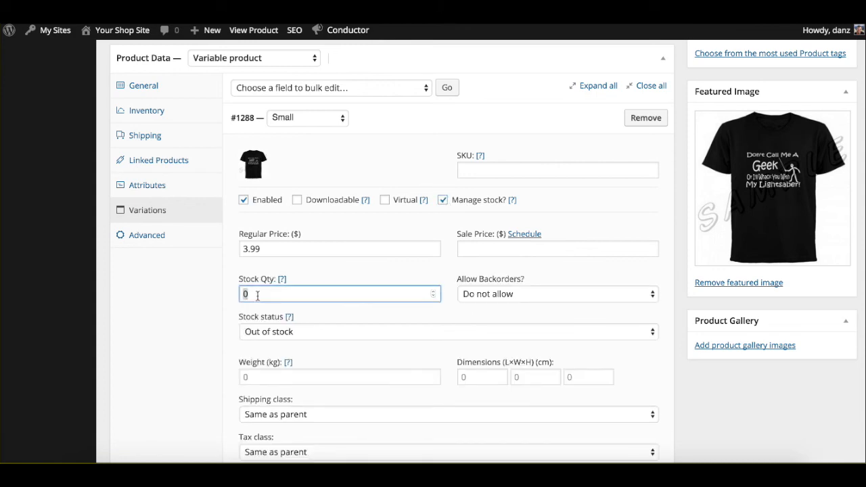
text(10)
click(215, 310)
click(499, 294)
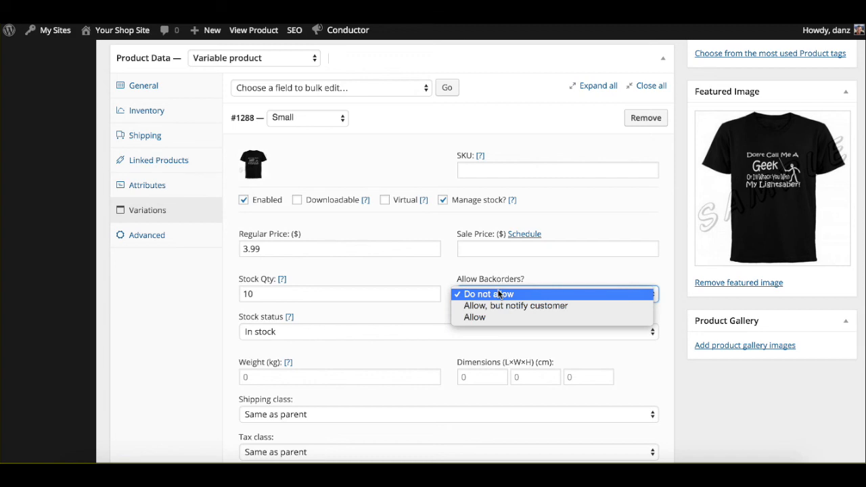
click(499, 294)
Examine the Medium variation's price and stock settings and collapse them again
scroll(499, 294, down, 3)
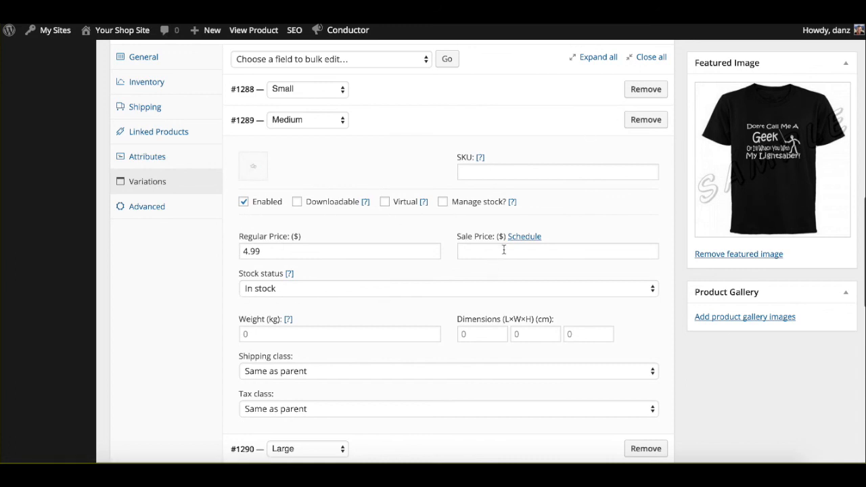
scroll(504, 251, down, 1)
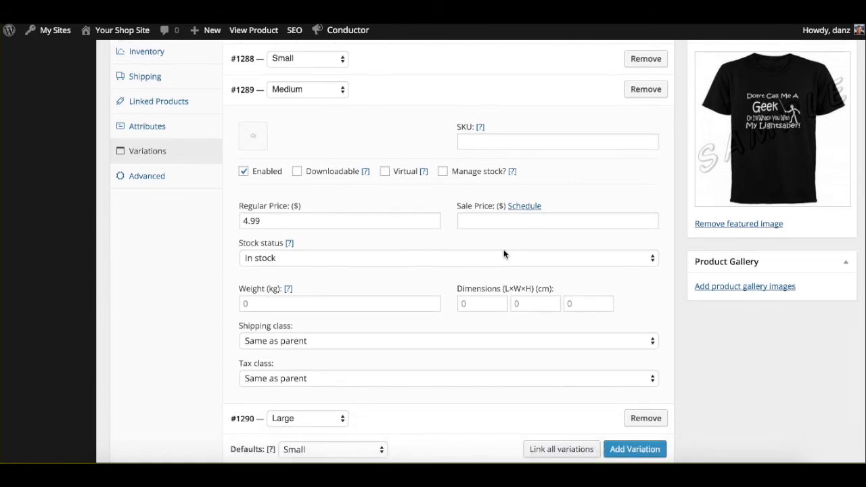
scroll(504, 254, up, 5)
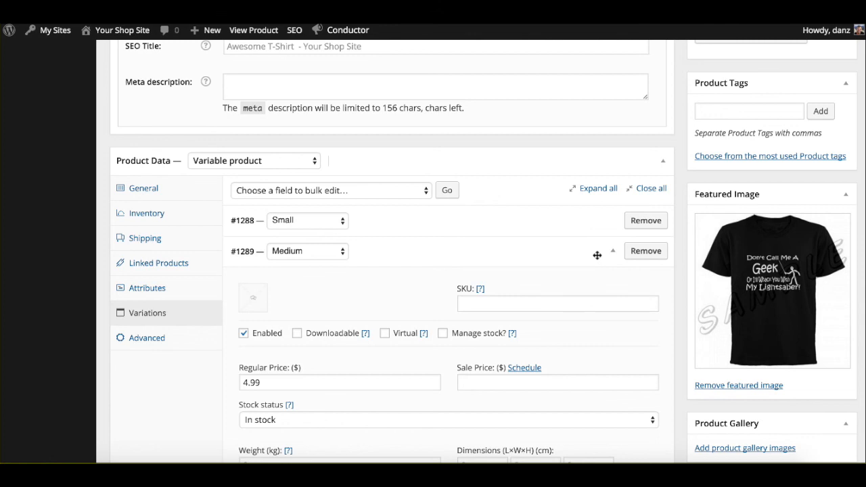
click(607, 253)
Update the Awesome T-Shirt product and open its page on the shop site
scroll(459, 321, up, 10)
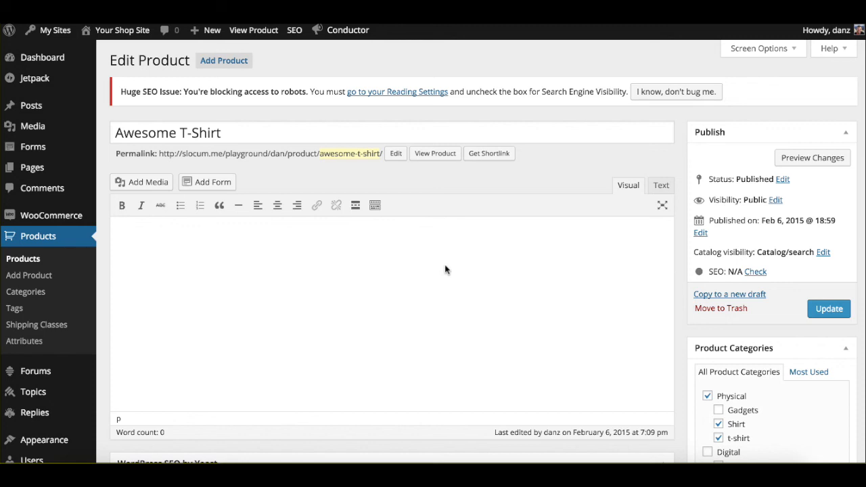
click(837, 313)
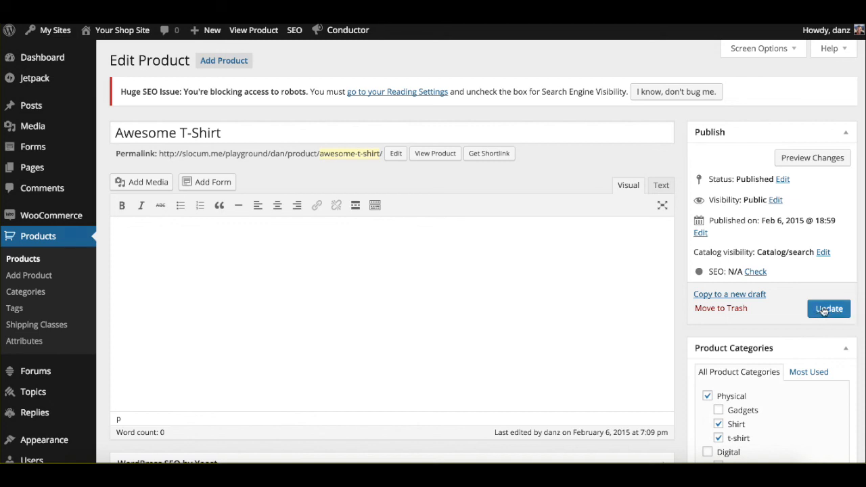
click(830, 311)
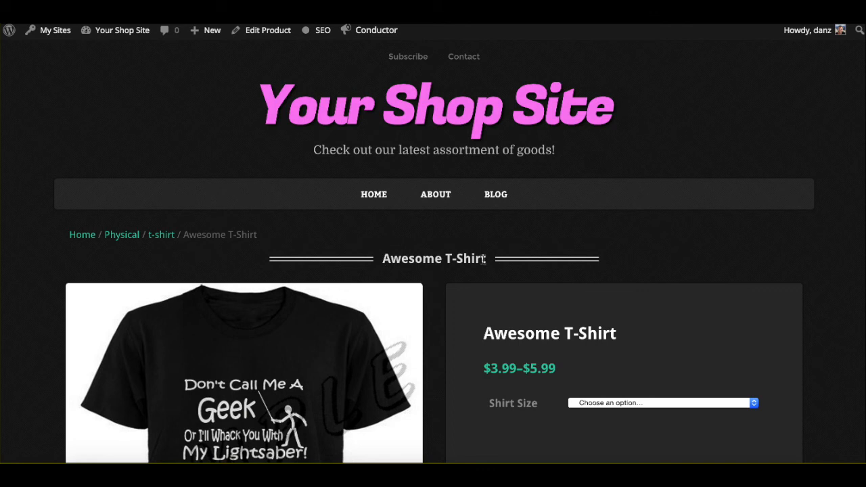
View the product details on the shop page and enlarge the shirt picture
scroll(402, 265, down, 2)
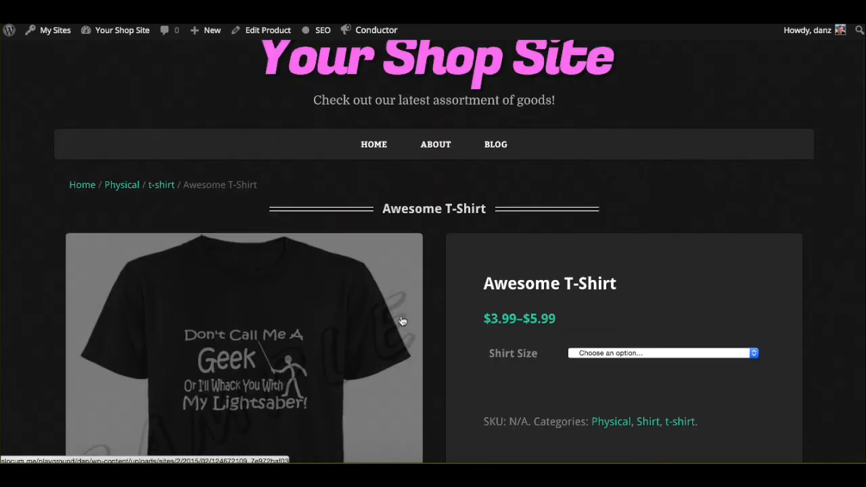
click(386, 287)
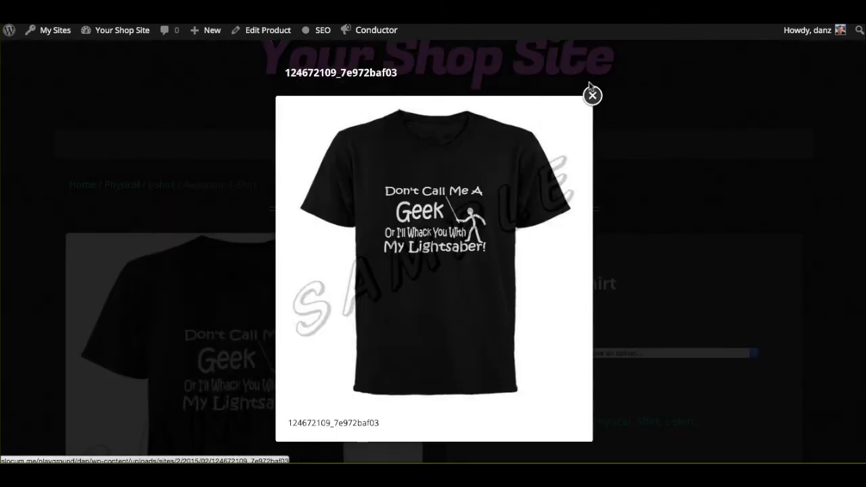
Close the enlarged shirt picture, choose Small as the shirt size and add one Awesome T-Shirt to the cart
click(593, 95)
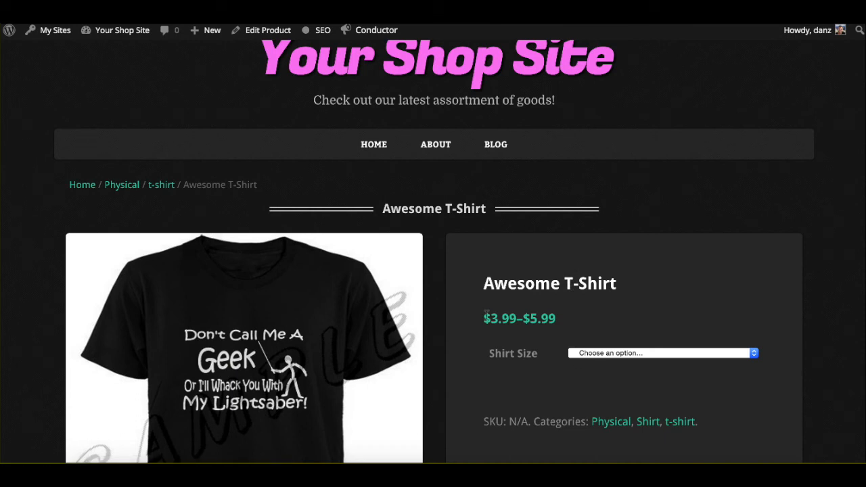
click(617, 353)
click(586, 380)
scroll(586, 385, down, 3)
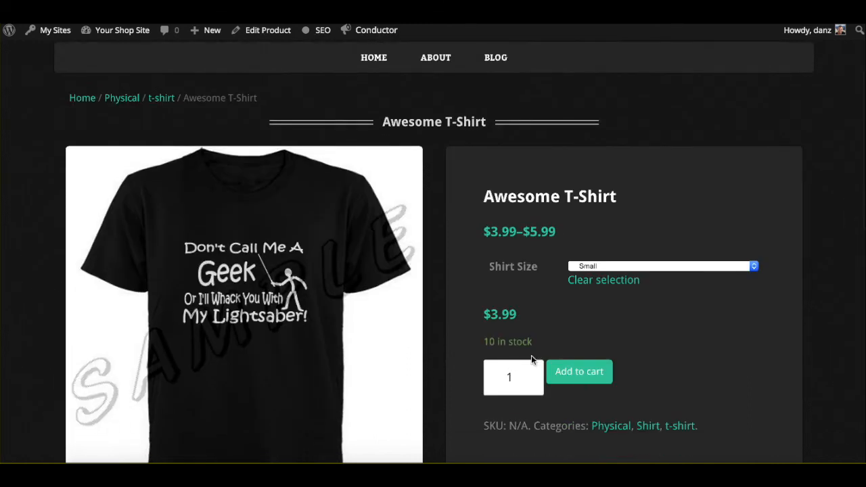
click(591, 375)
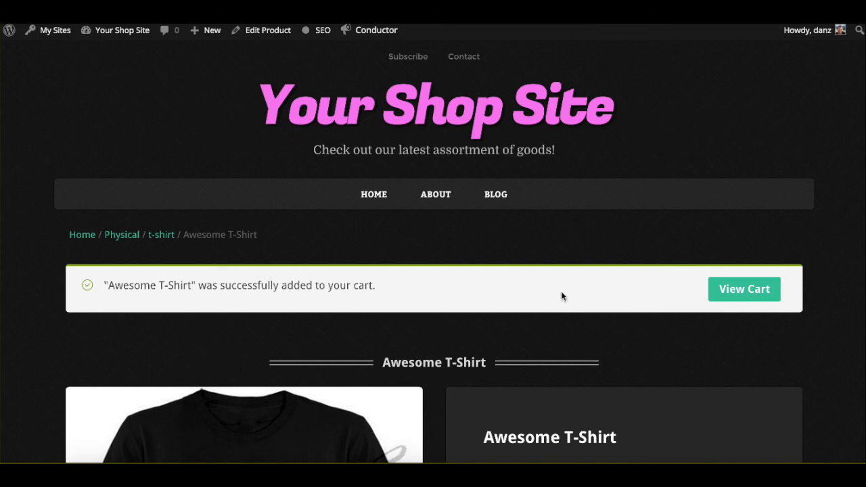
View the cart and switch its shipping option to Flat Rate and back to Free Shipping
click(718, 291)
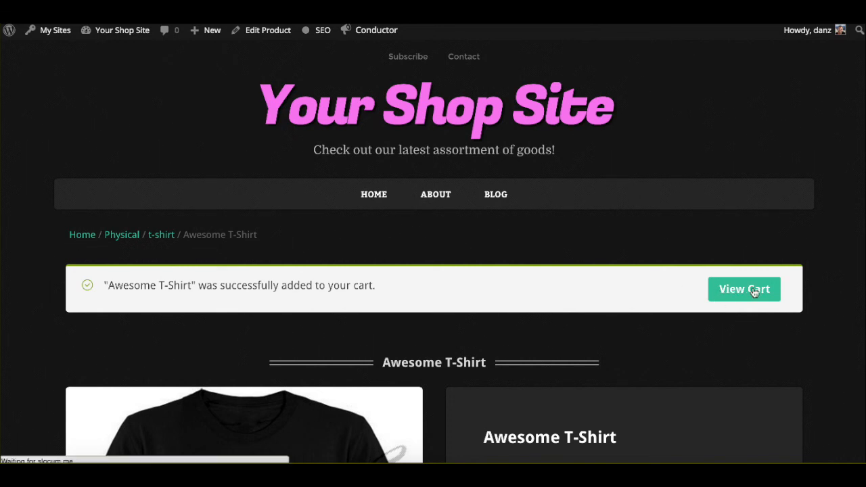
scroll(755, 293, down, 2)
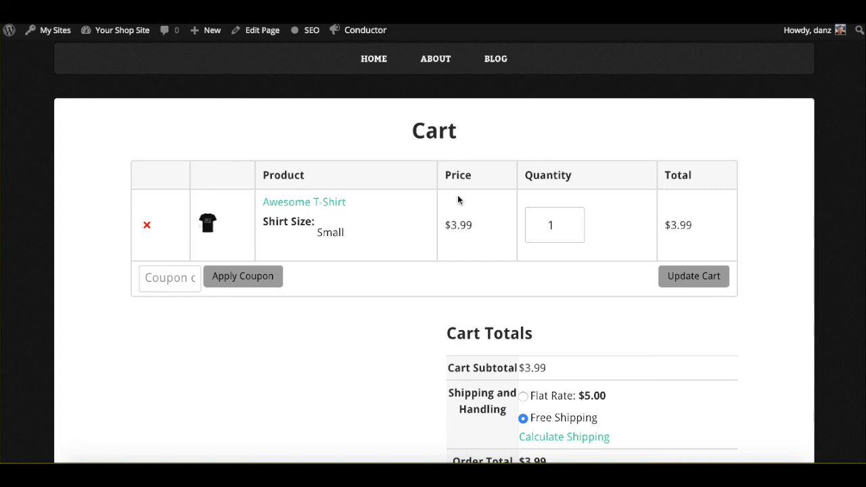
scroll(458, 197, down, 2)
click(523, 317)
click(523, 325)
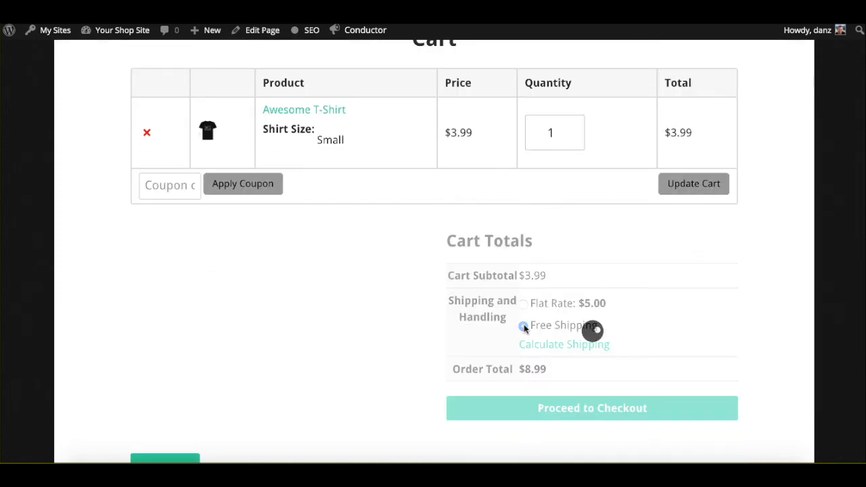
scroll(675, 419, up, 1)
Proceed to checkout, look through the billing and order details, and choose PayPal as the payment method
click(654, 430)
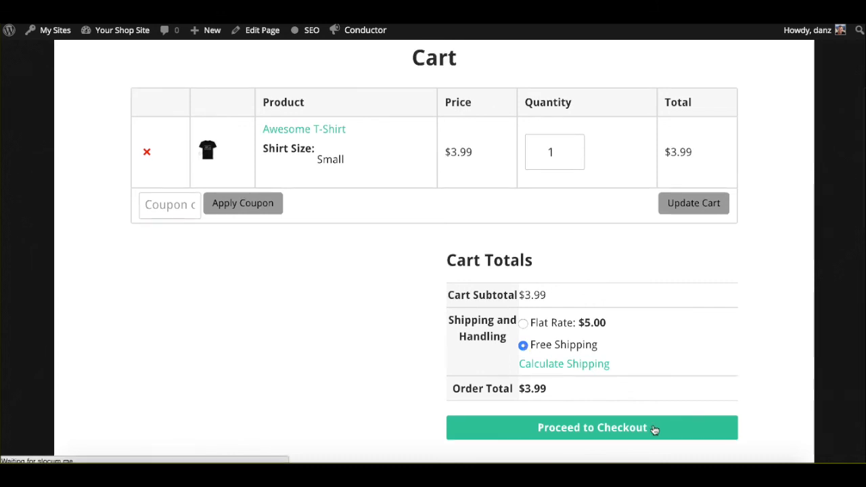
scroll(736, 295, down, 4)
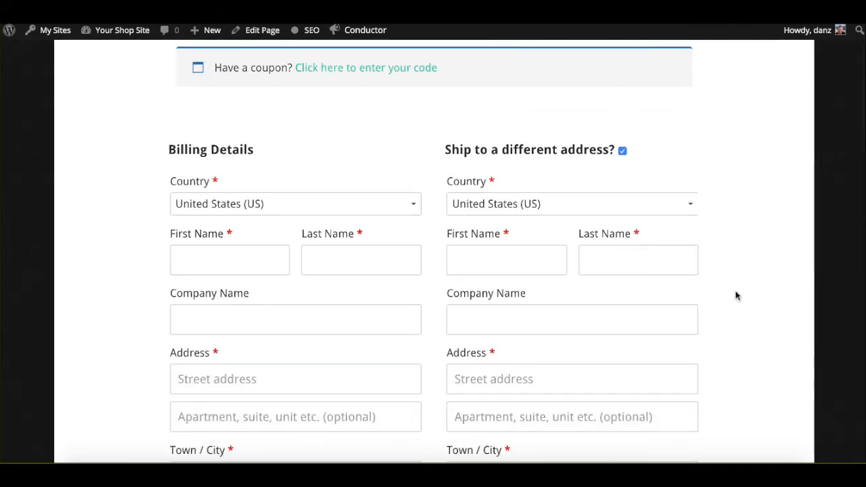
scroll(737, 296, down, 6)
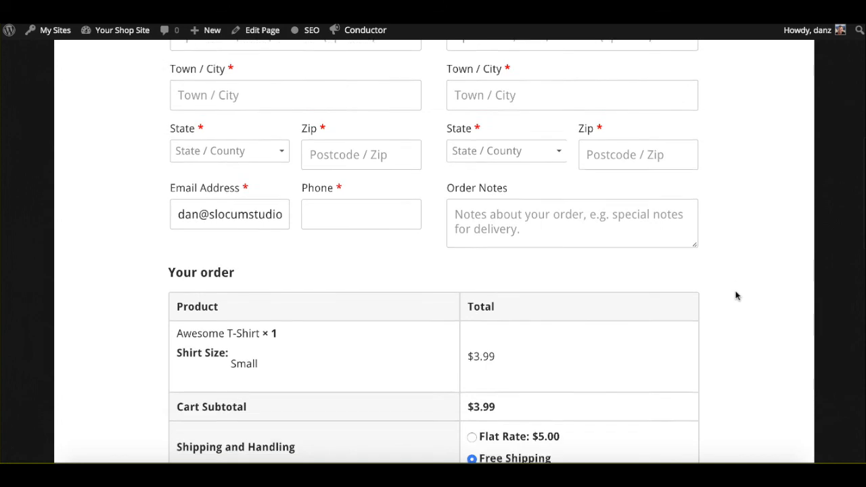
scroll(737, 296, down, 3)
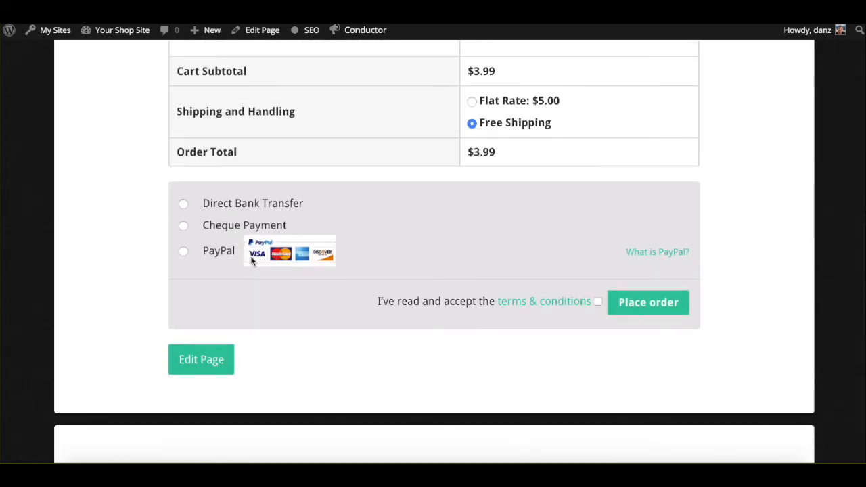
click(183, 252)
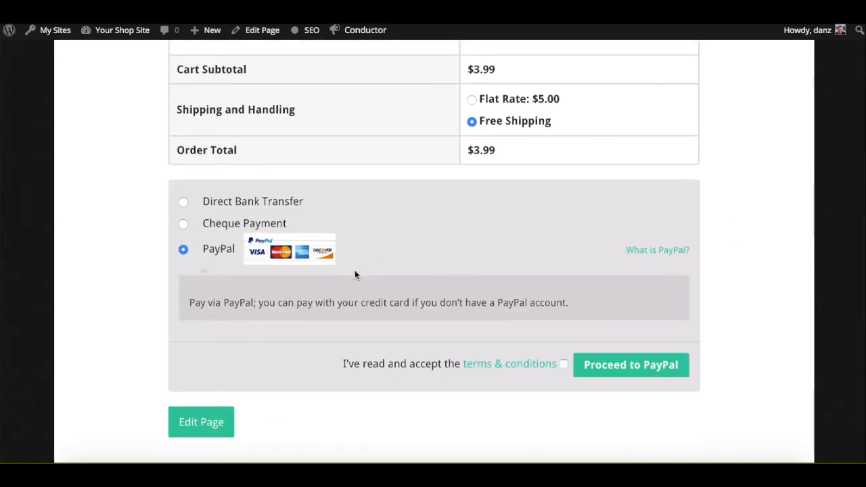